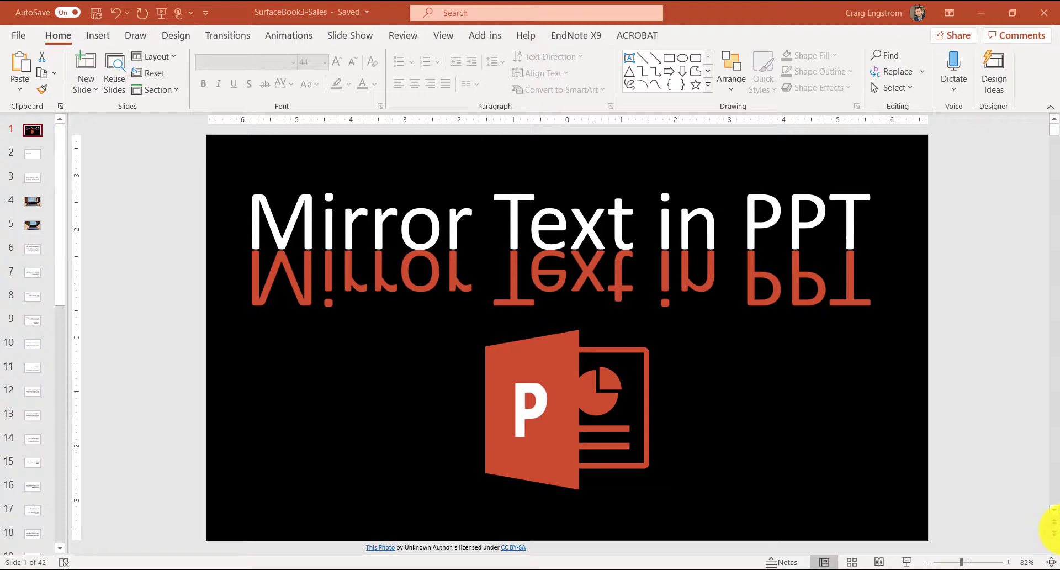
- Go to slide 2 and view the layouts available for a new slide
{"action": "left_click", "coordinate": [1053, 533]}
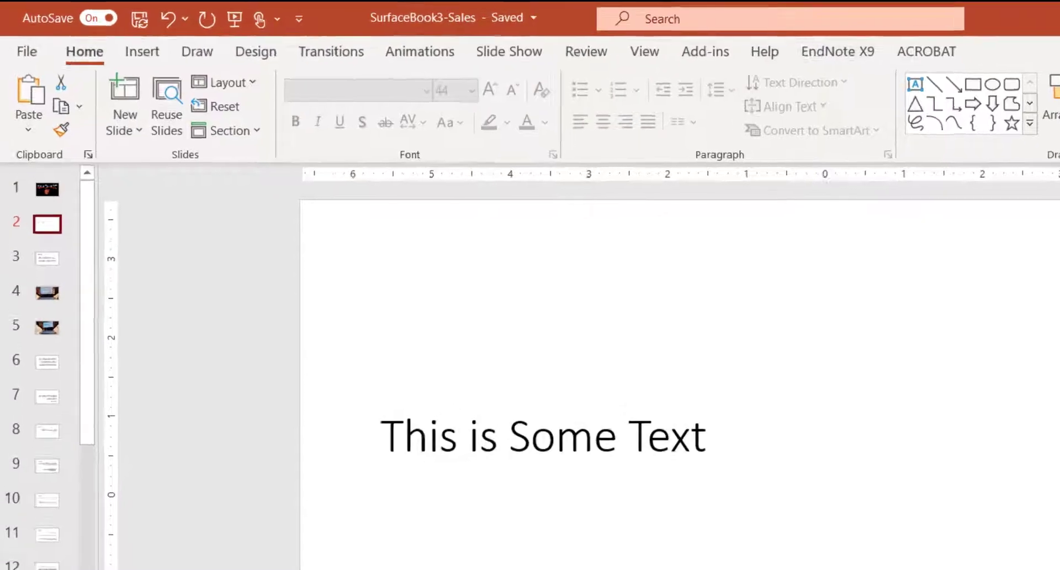
{"action": "left_click", "coordinate": [139, 58]}
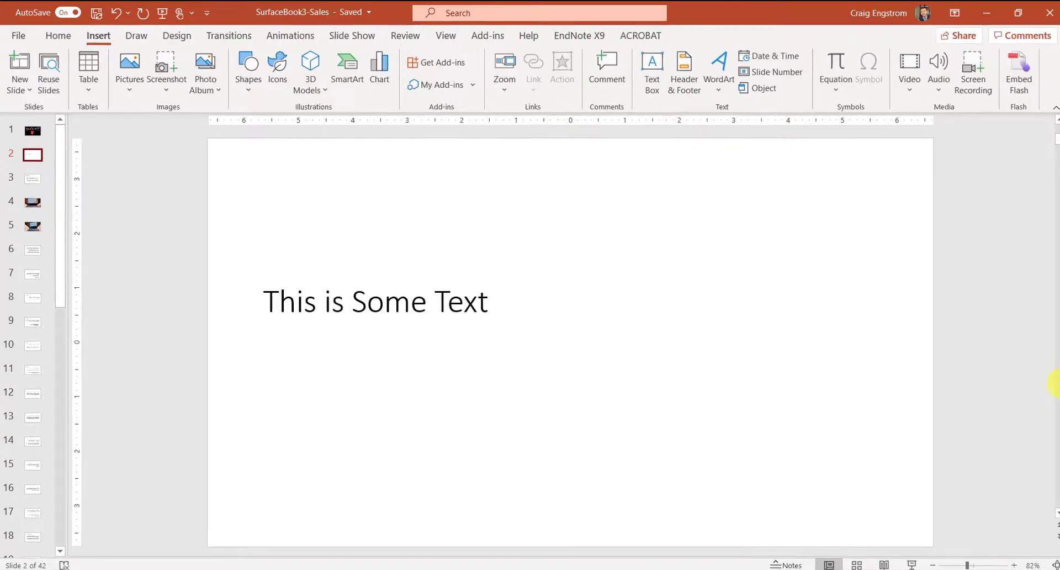
{"action": "left_click", "coordinate": [29, 89]}
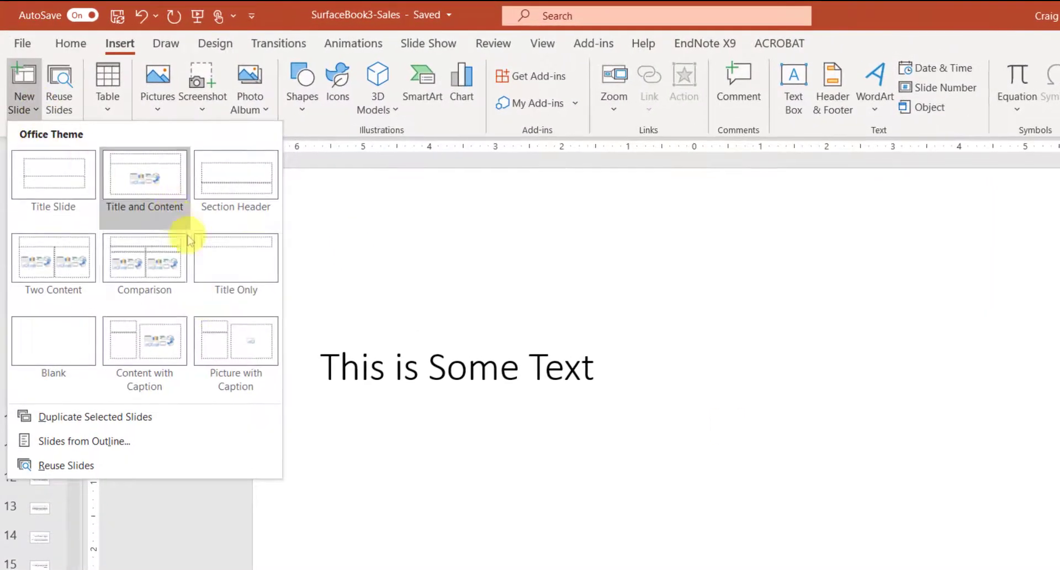
{"action": "key", "text": "Escape"}
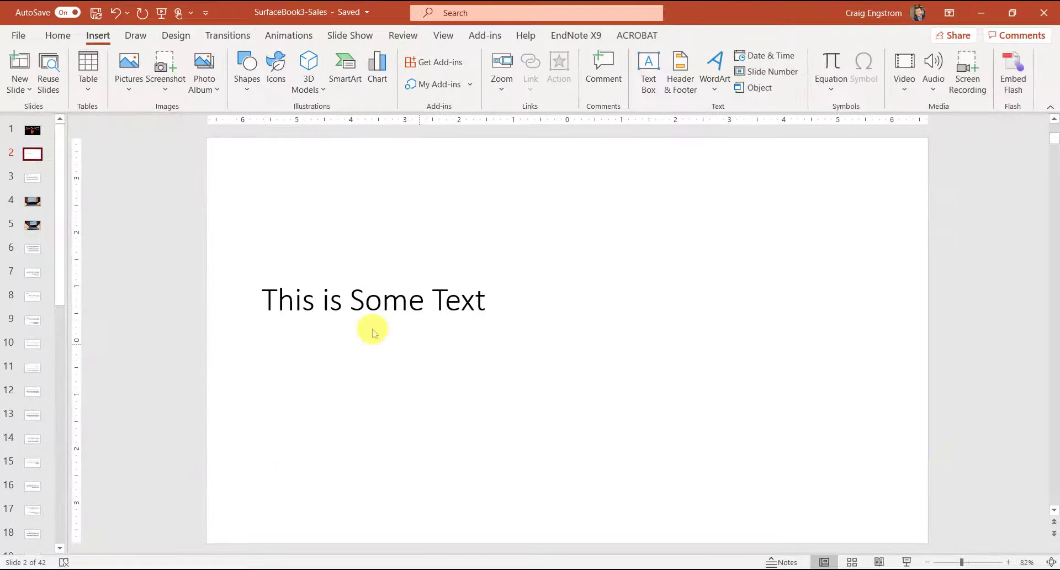
- Duplicate the "This is Some Text" box and place the copy directly beneath the original, left-aligned with it
{"action": "left_click", "coordinate": [355, 303]}
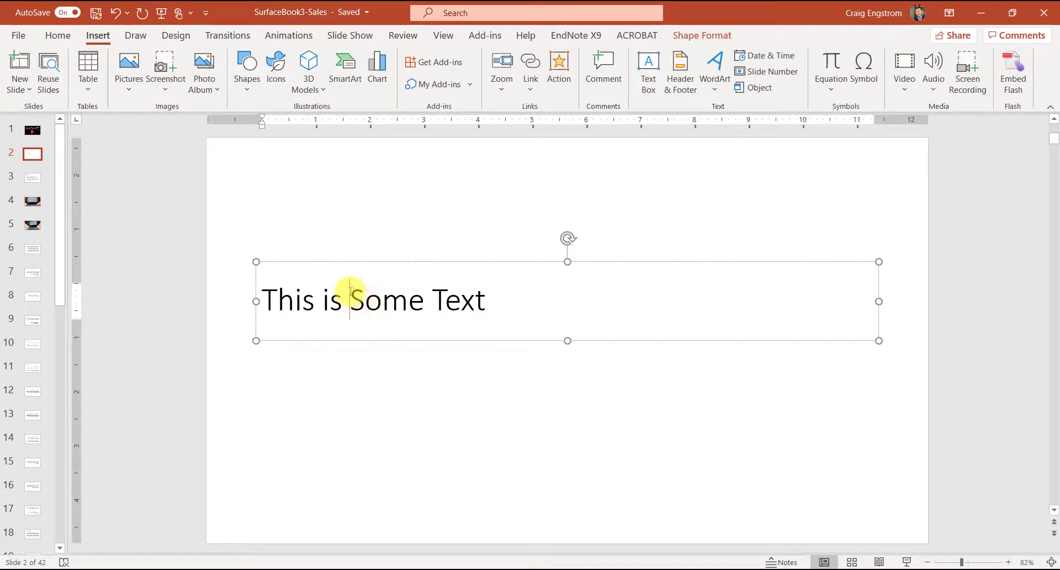
{"action": "left_click", "coordinate": [381, 262]}
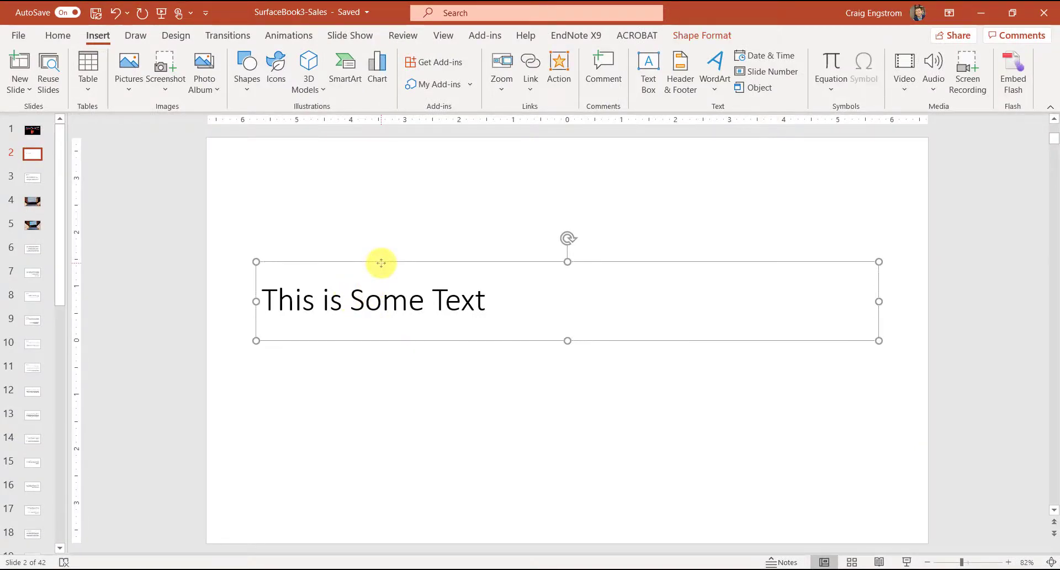
{"action": "key", "text": "ctrl+d"}
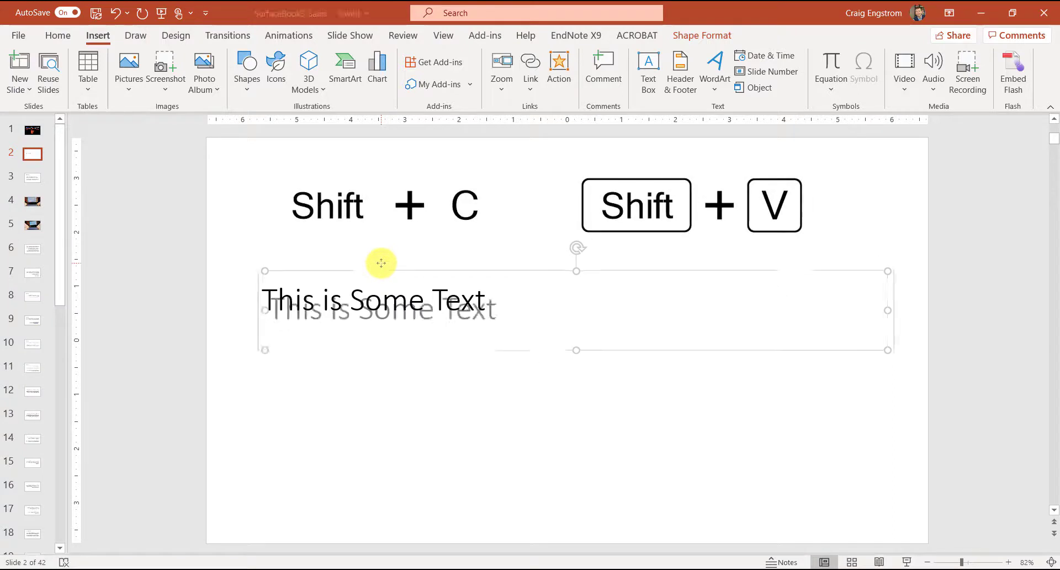
{"action": "left_click_drag", "start_coordinate": [397, 270], "coordinate": [394, 308]}
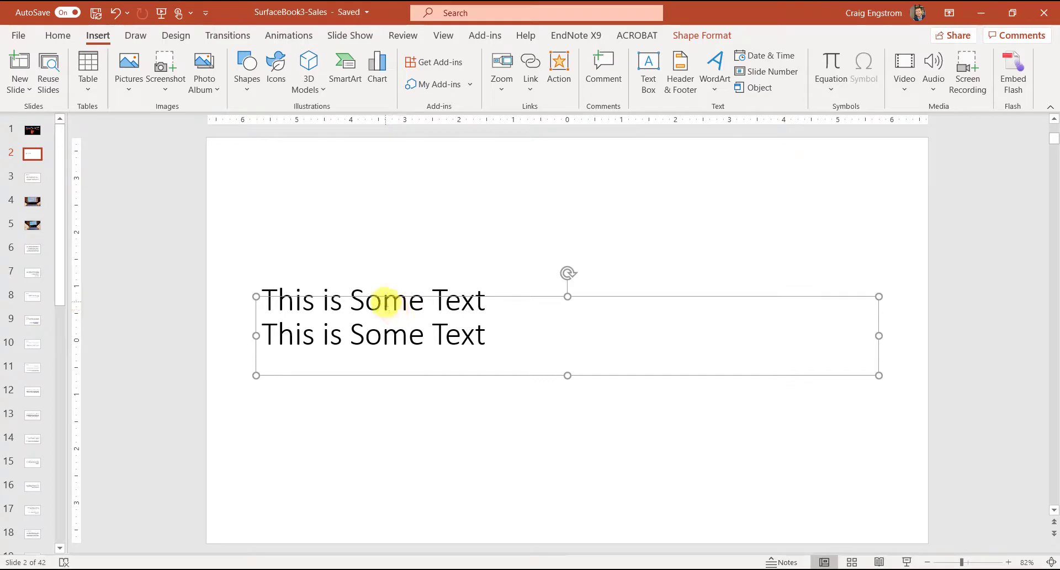
- Set the 3-D X rotation of the lower text copy to 180°
{"action": "right_click", "coordinate": [528, 296]}
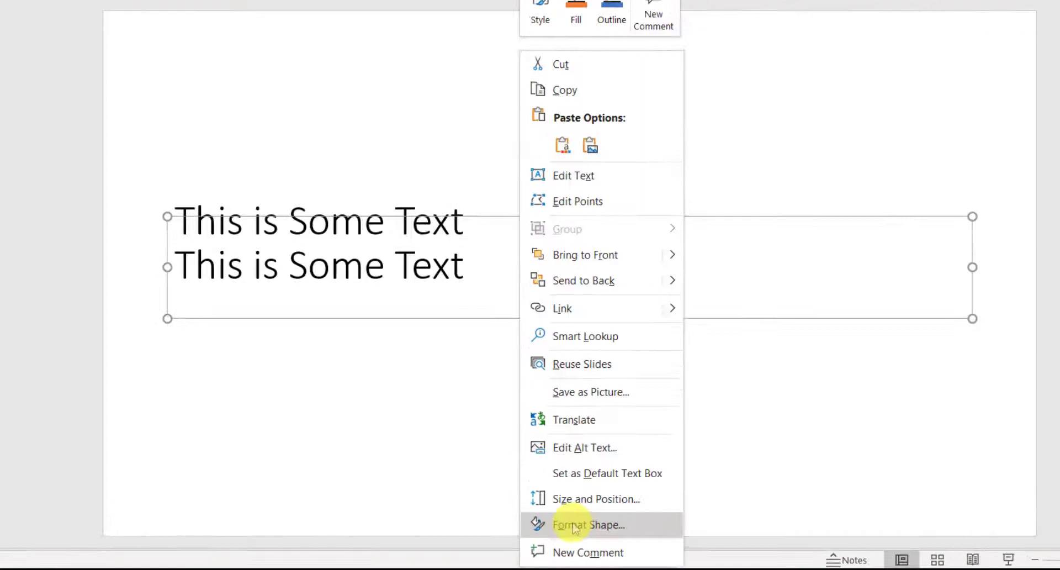
{"action": "left_click", "coordinate": [572, 534]}
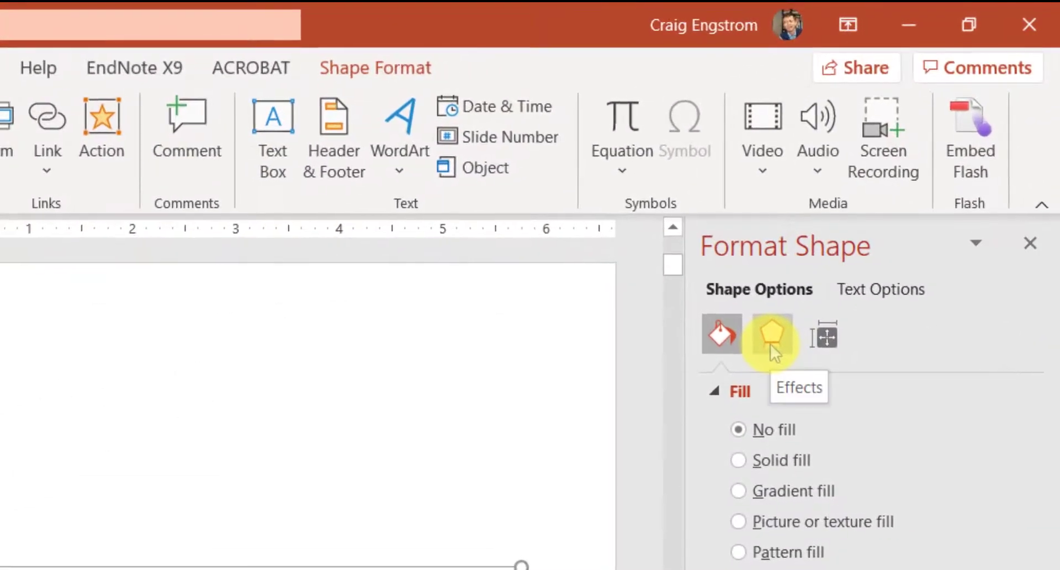
{"action": "left_click", "coordinate": [770, 346]}
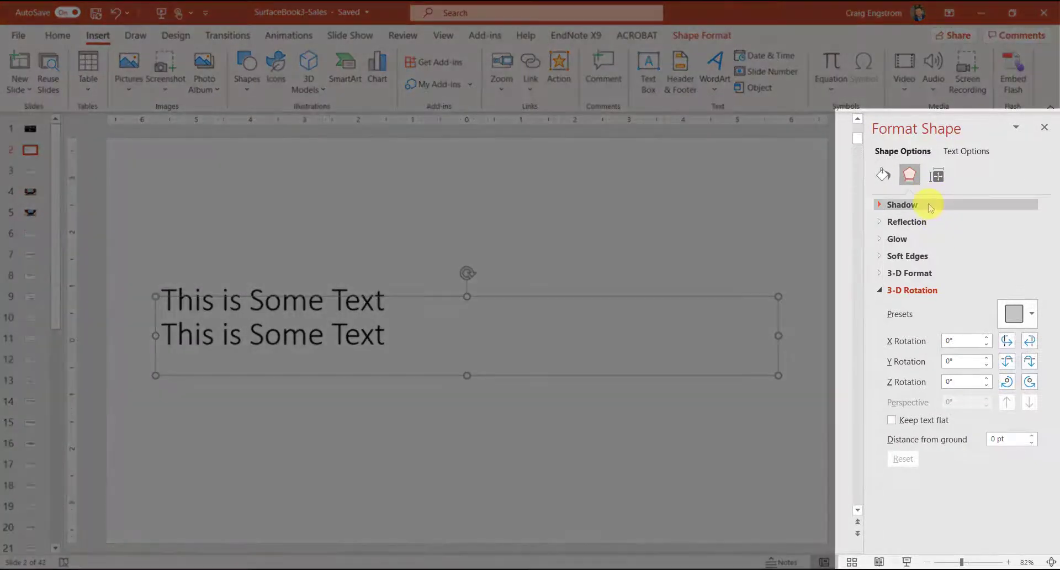
{"action": "left_click", "coordinate": [929, 203]}
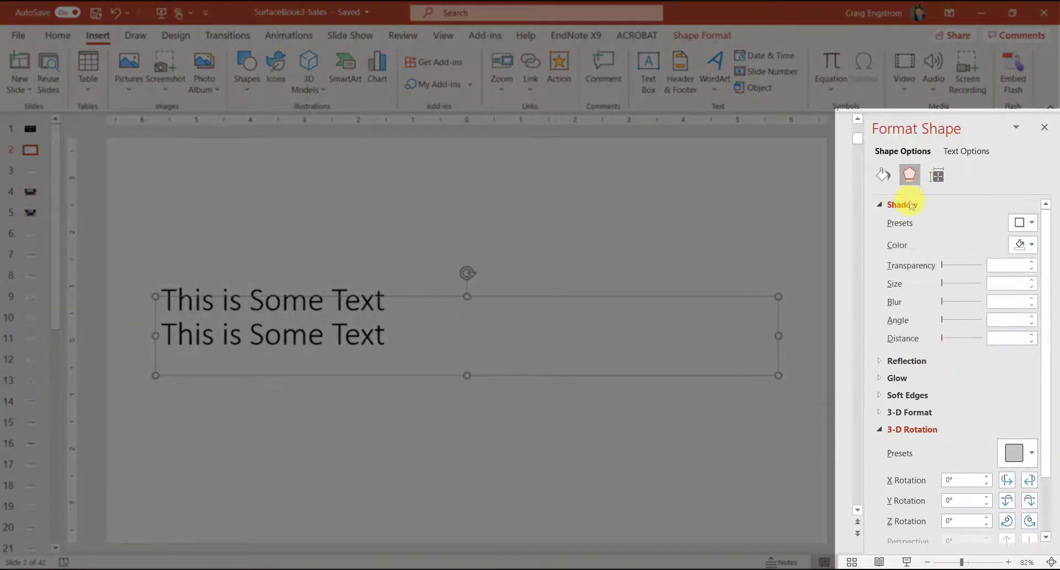
{"action": "left_click", "coordinate": [883, 206]}
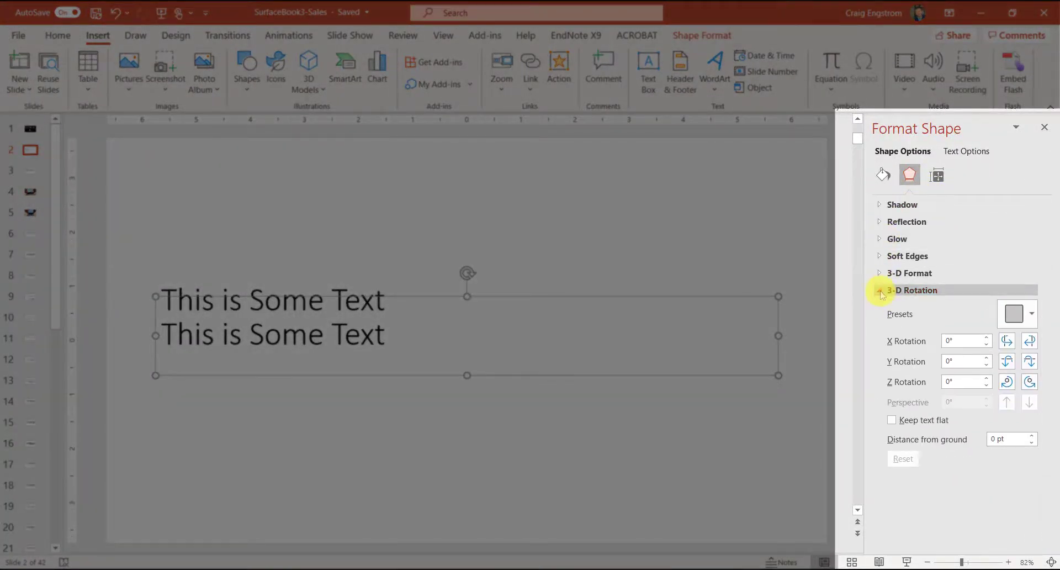
{"action": "left_click", "coordinate": [885, 290]}
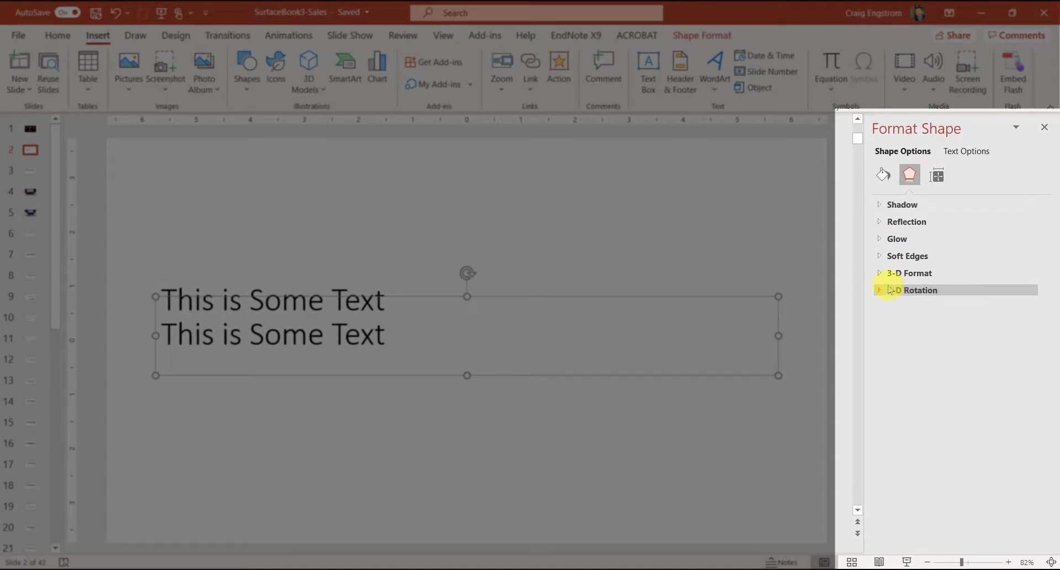
{"action": "left_click", "coordinate": [888, 290]}
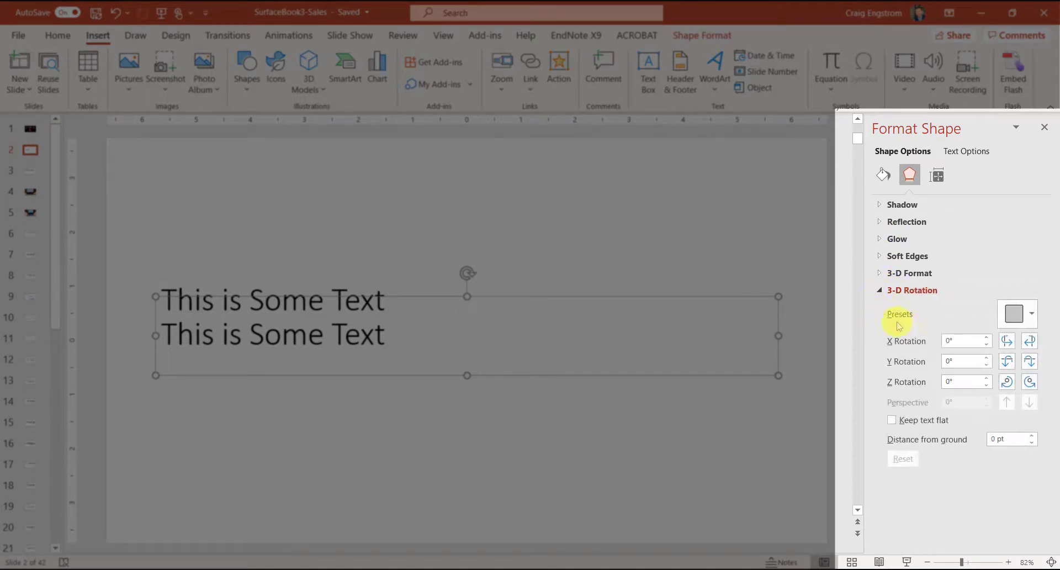
{"action": "left_click", "coordinate": [946, 341]}
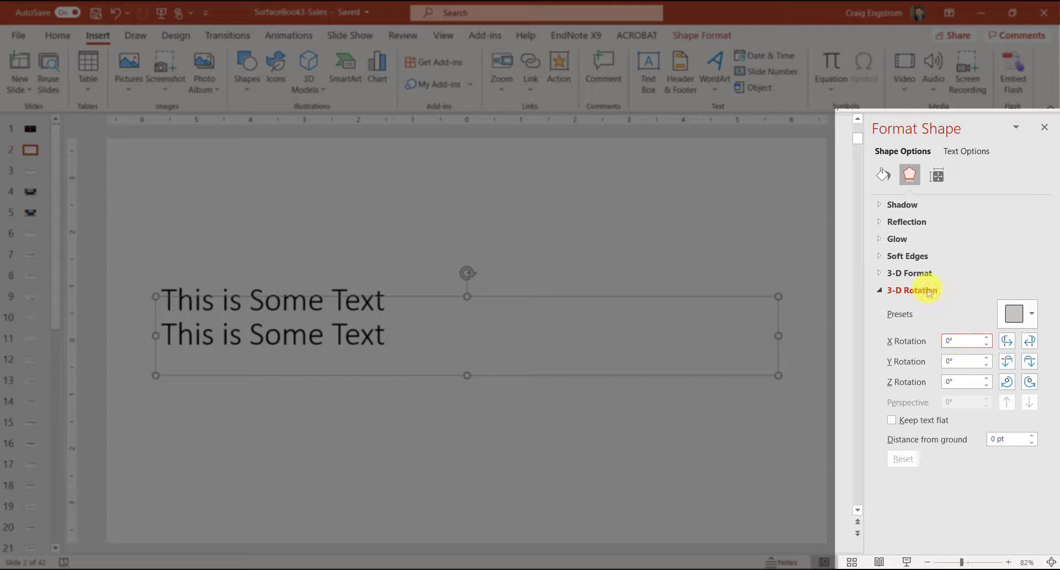
{"action": "type", "text": "180"}
{"action": "key", "text": "Return"}
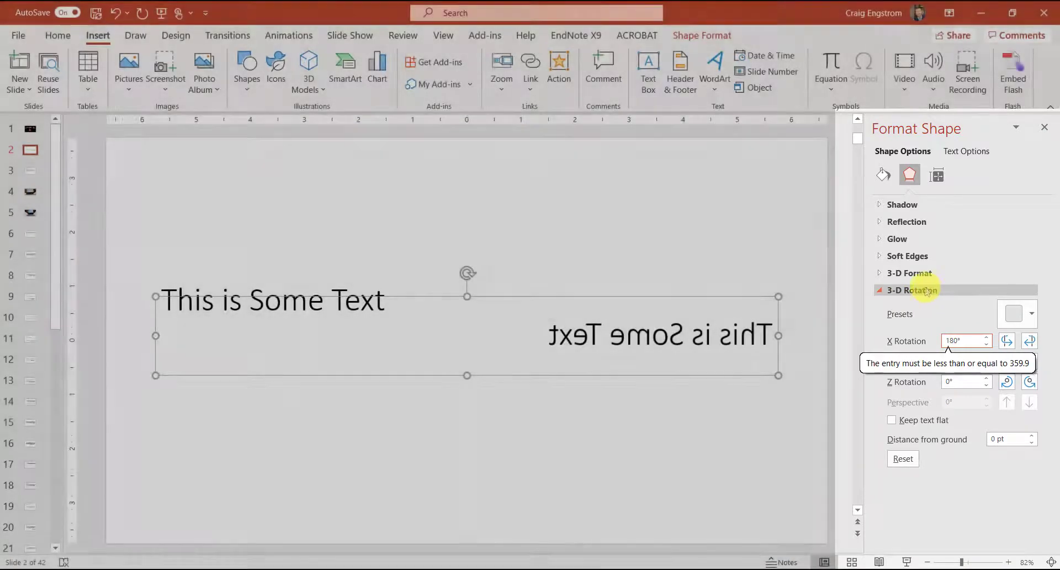
{"action": "left_click", "coordinate": [698, 439]}
- Flip the lower text copy vertically
{"action": "left_click", "coordinate": [697, 351]}
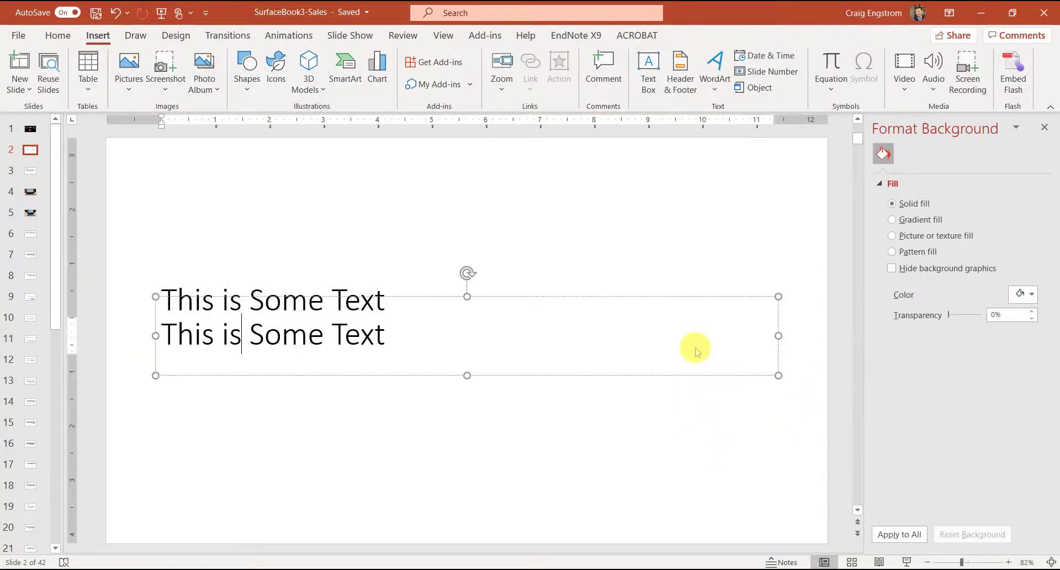
{"action": "key", "text": "Escape"}
{"action": "left_click", "coordinate": [600, 322]}
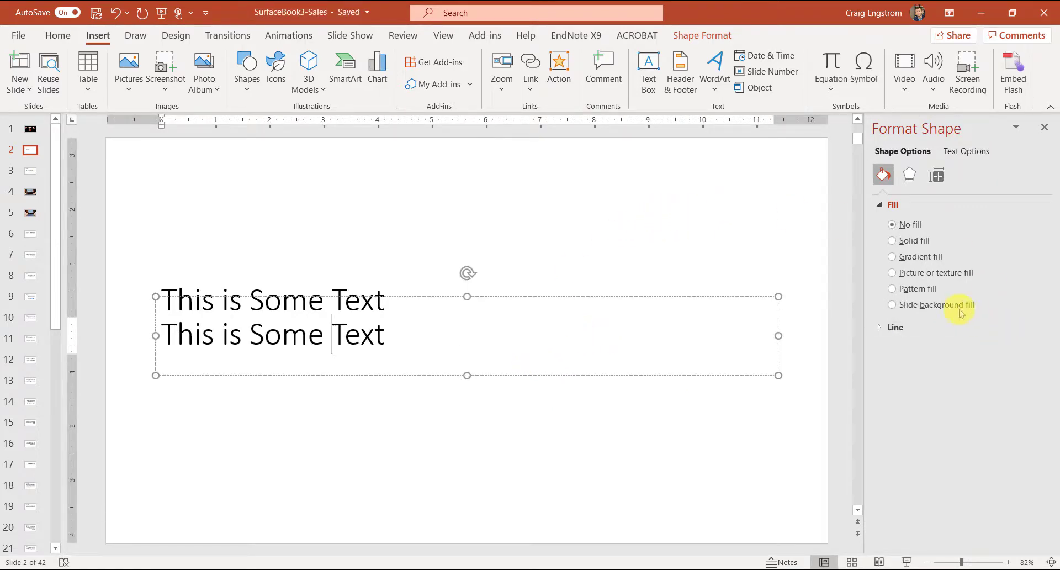
{"action": "left_click", "coordinate": [881, 205]}
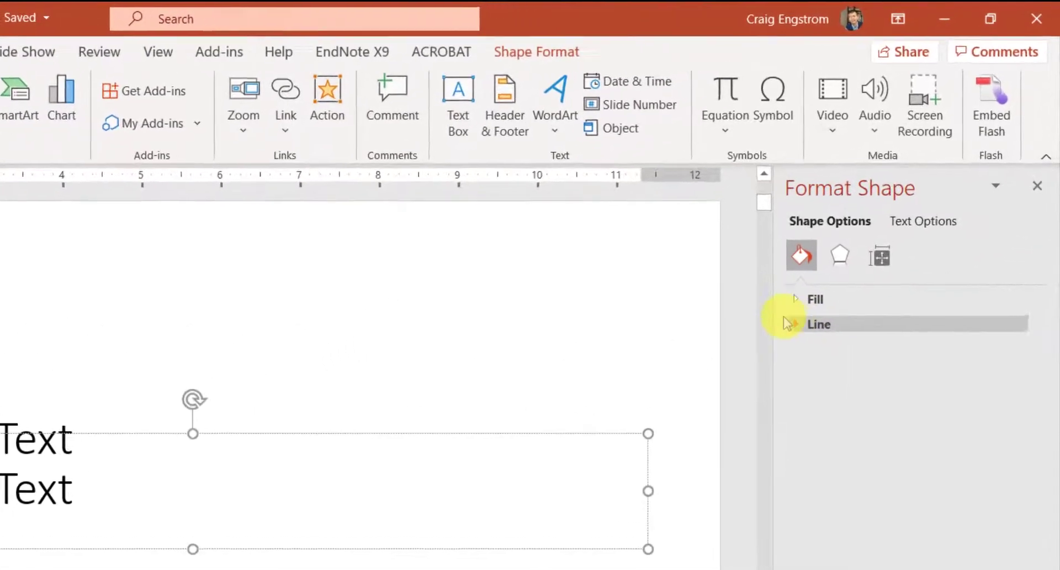
{"action": "left_click", "coordinate": [552, 53]}
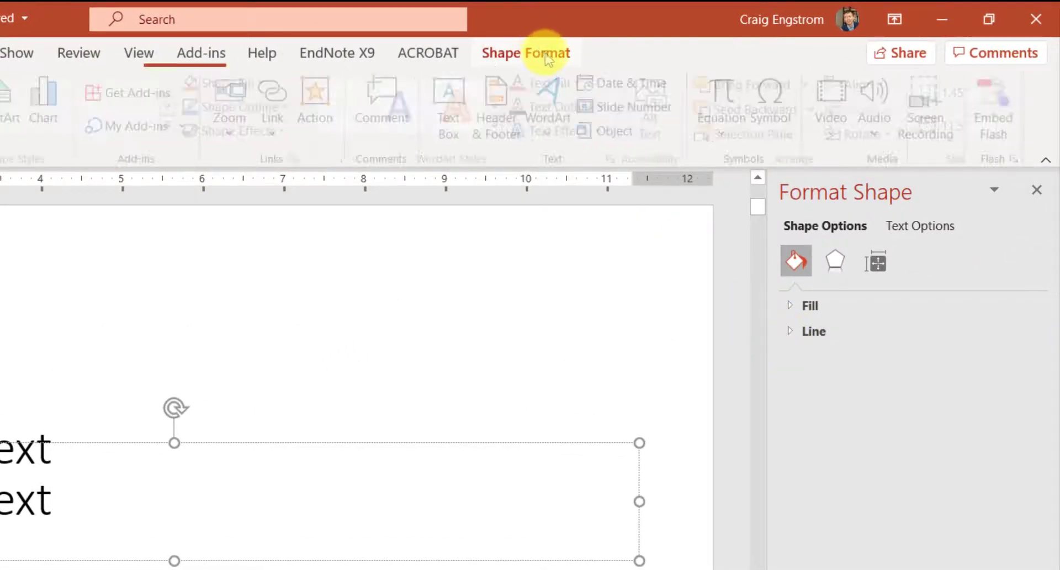
{"action": "left_click", "coordinate": [892, 142]}
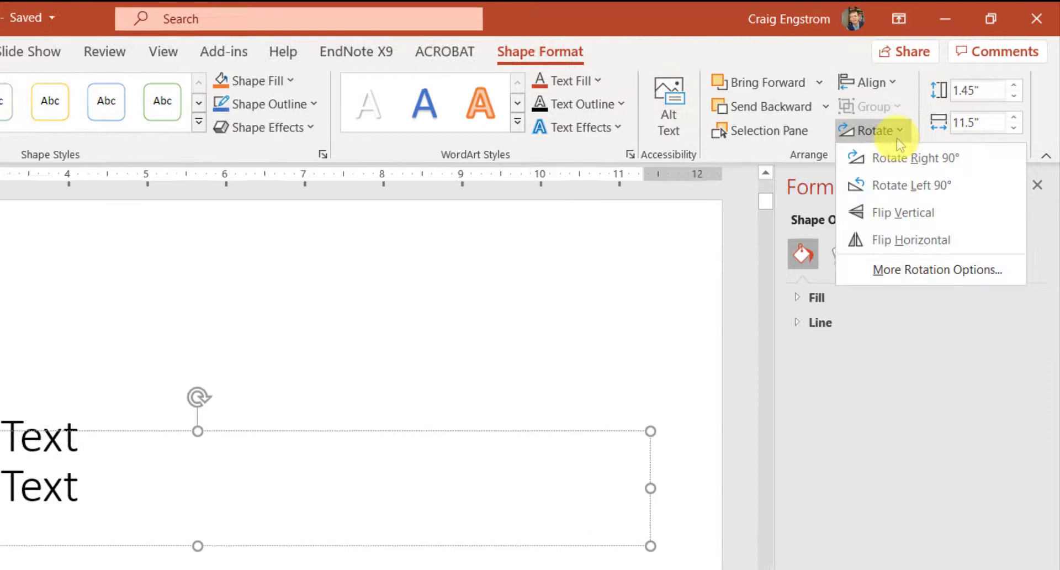
{"action": "left_click", "coordinate": [904, 212]}
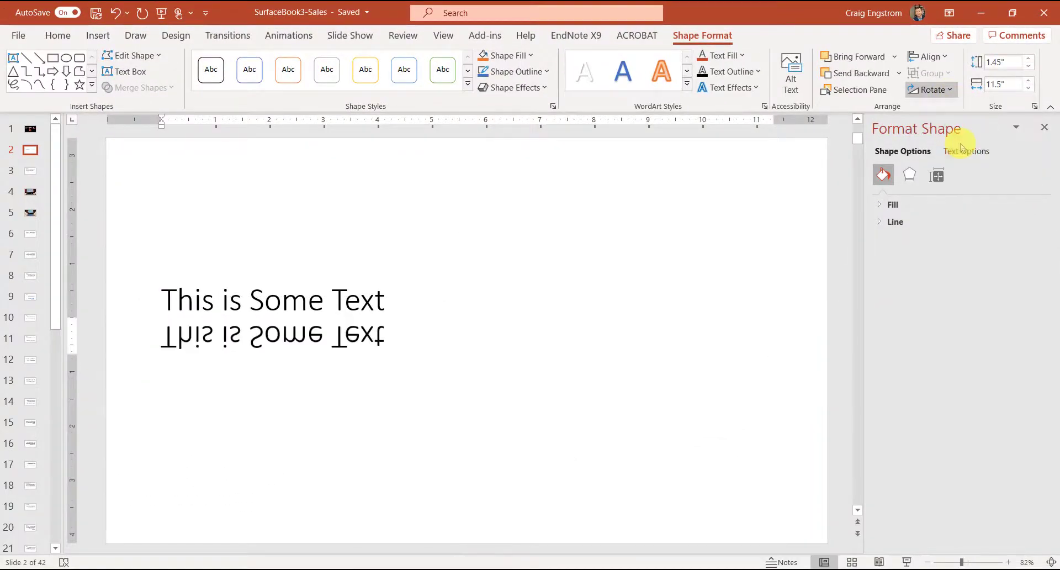
- Undo the flip, the rotation and the duplication of the lower text copy
{"action": "left_click", "coordinate": [821, 379]}
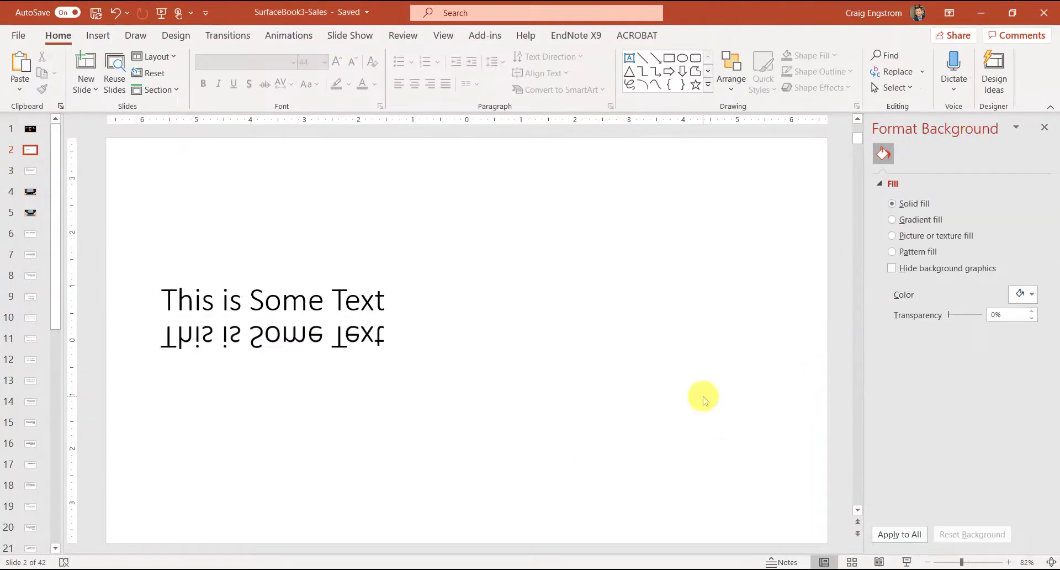
{"action": "key", "text": "ctrl+z"}
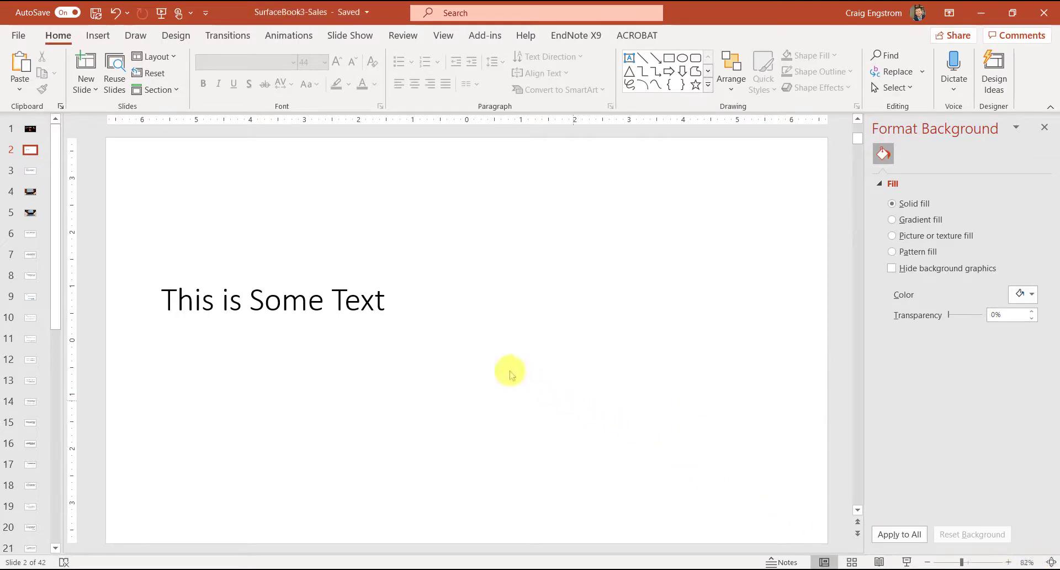
- Set the 3-D X rotation of the "This is Some Text" box to 180°
{"action": "left_click", "coordinate": [280, 300]}
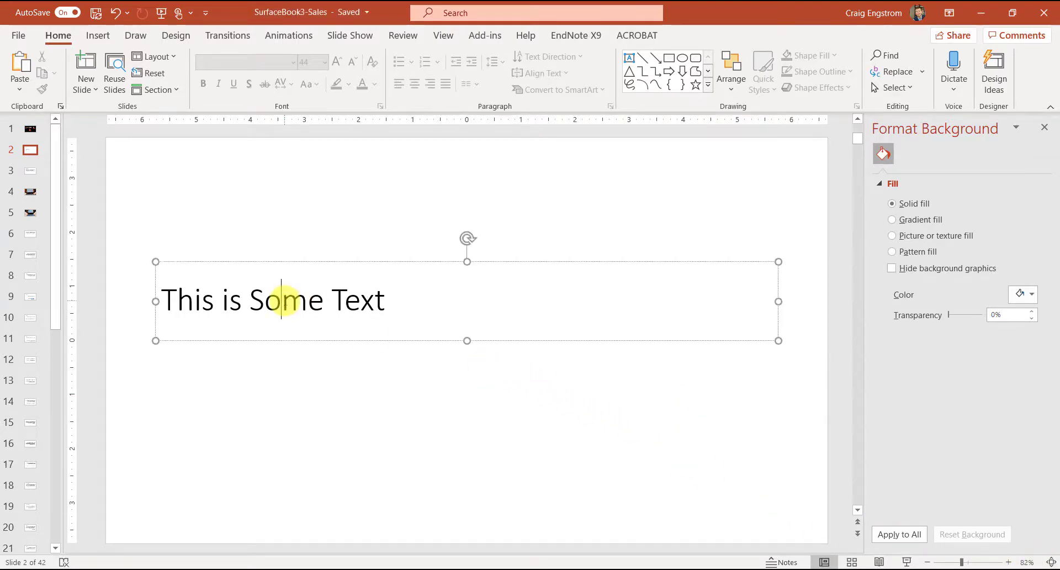
{"action": "left_click", "coordinate": [315, 261]}
{"action": "right_click", "coordinate": [317, 260]}
{"action": "left_click", "coordinate": [370, 535]}
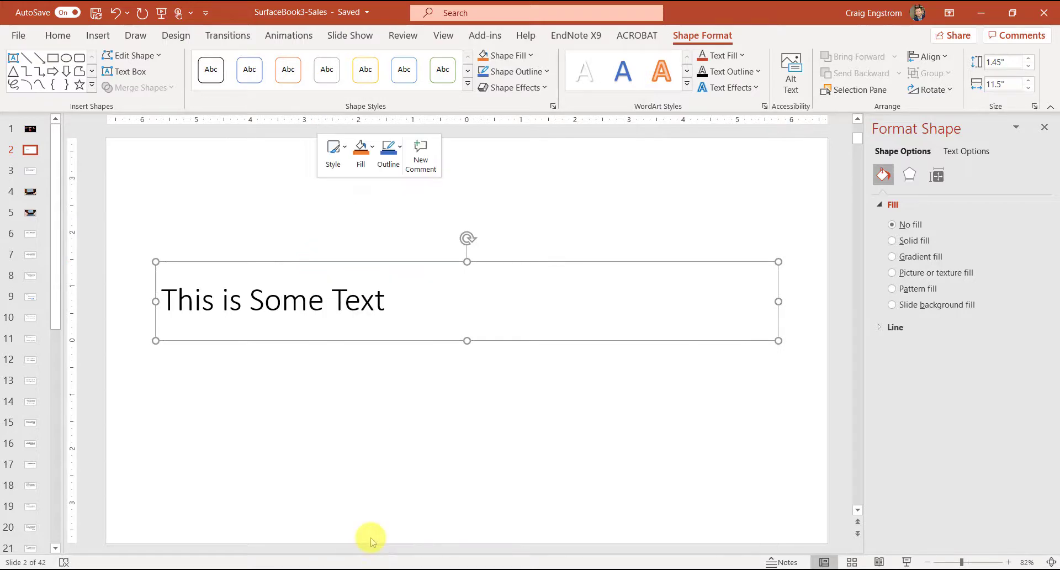
{"action": "left_click", "coordinate": [909, 175]}
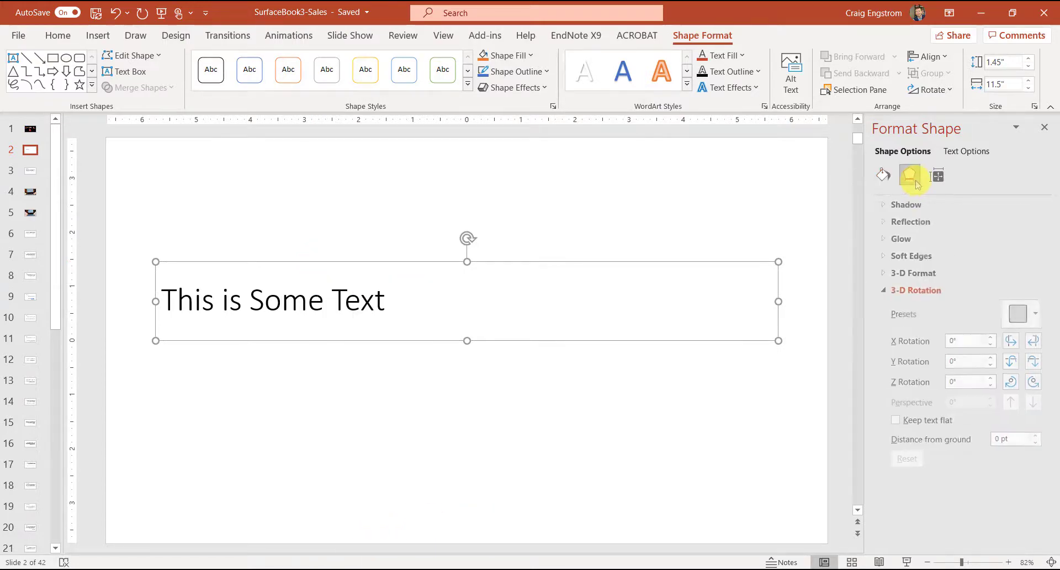
{"action": "double_click", "coordinate": [945, 339]}
{"action": "type", "text": "180"}
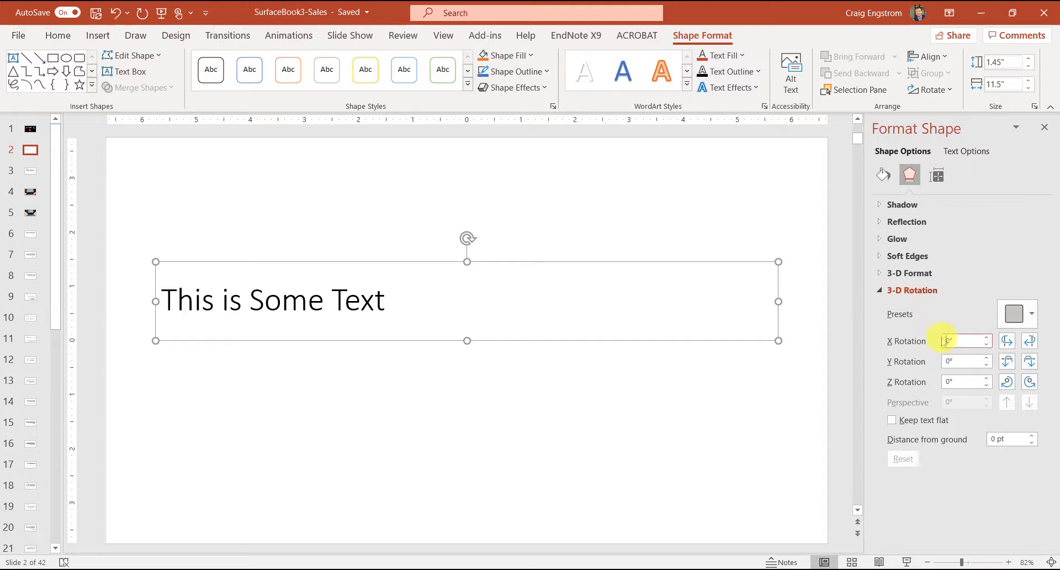
{"action": "key", "text": "Return"}
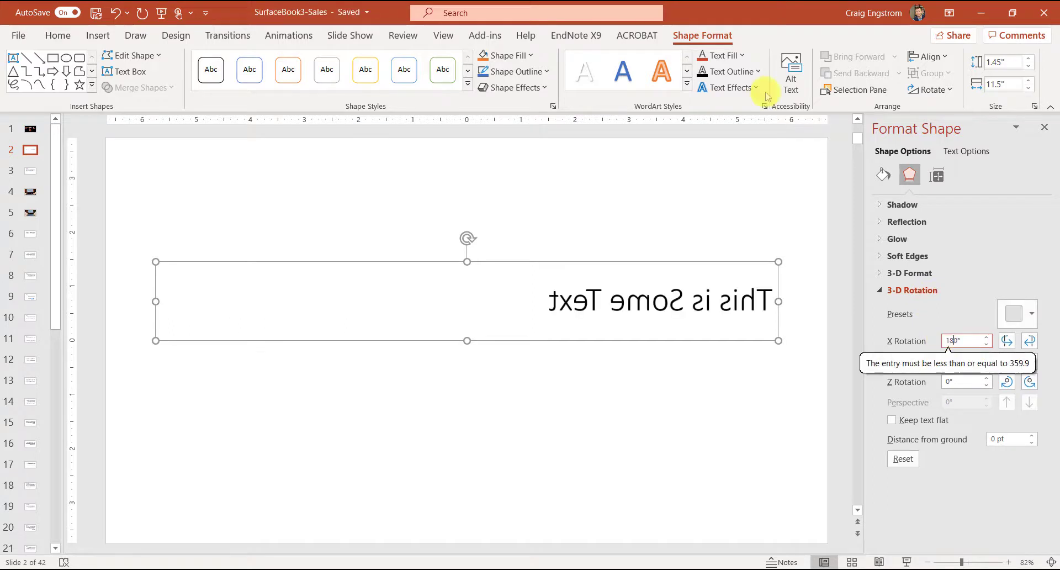
- Flip the rotated "This is Some Text" box vertically
{"action": "left_click", "coordinate": [933, 90]}
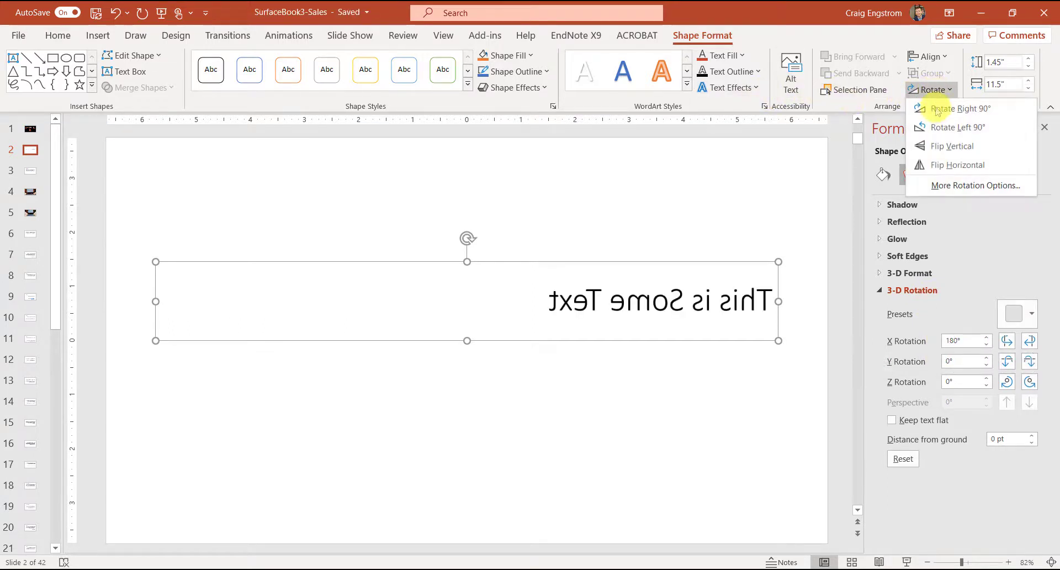
{"action": "left_click", "coordinate": [939, 146]}
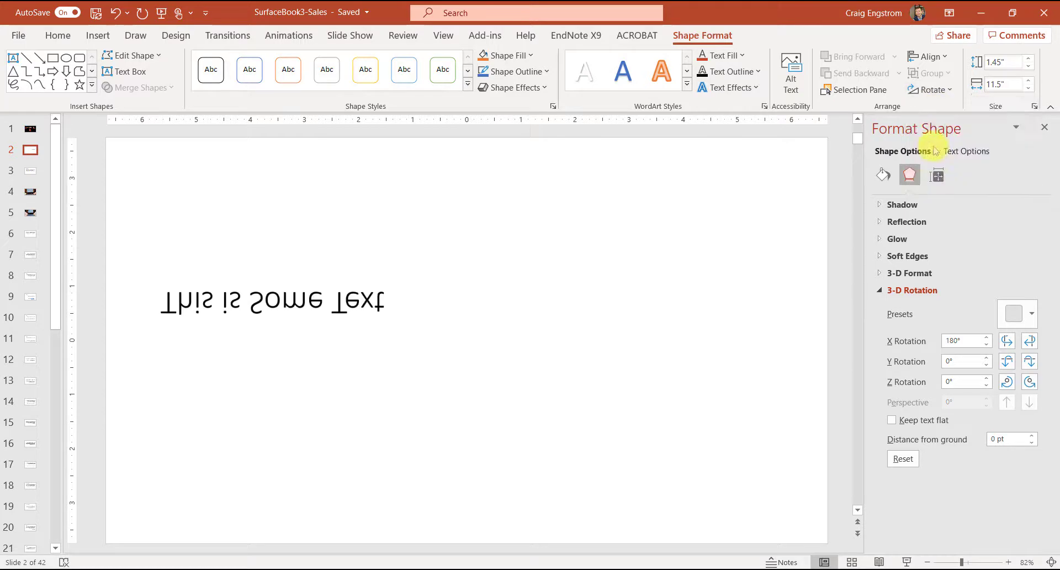
{"action": "left_click", "coordinate": [552, 329]}
- Duplicate the mirrored text box just above itself and set the upper copy's 3-D X rotation to 0°
{"action": "left_click", "coordinate": [334, 308]}
{"action": "left_click_drag", "start_coordinate": [333, 308], "coordinate": [421, 230]}
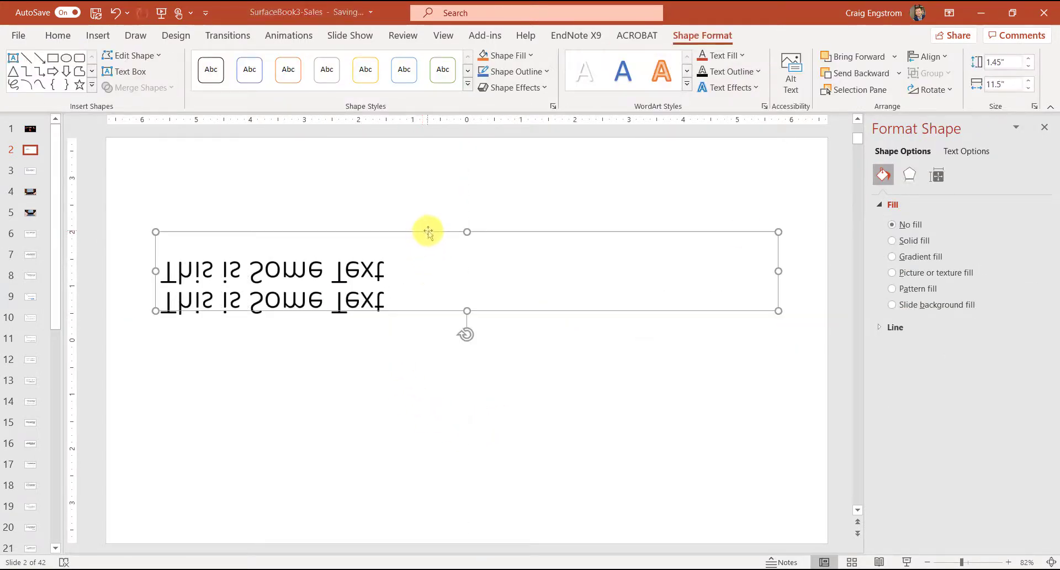
{"action": "left_click", "coordinate": [910, 175]}
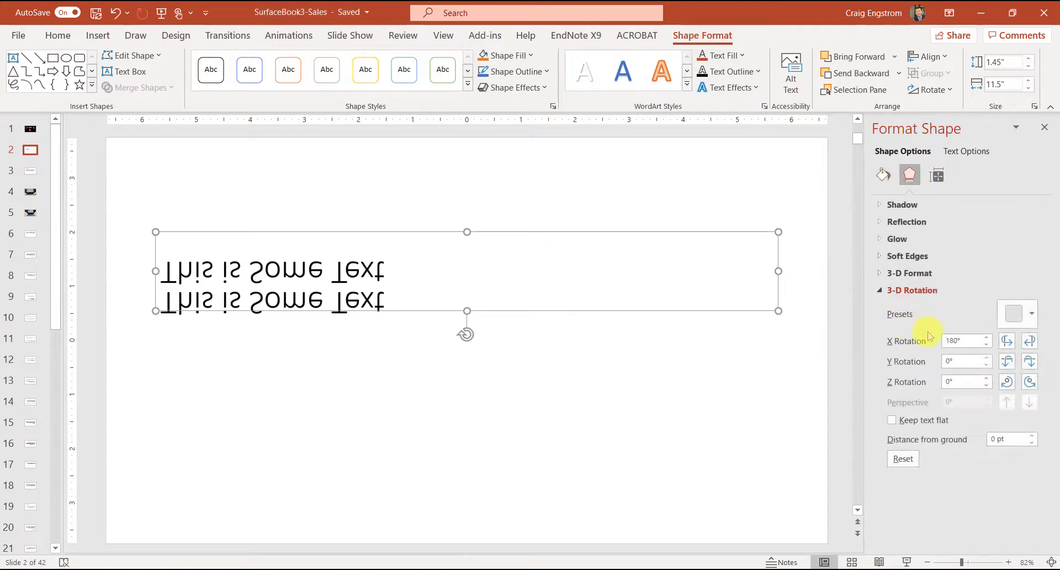
{"action": "left_click", "coordinate": [919, 341]}
{"action": "type", "text": "0"}
{"action": "key", "text": "Return"}
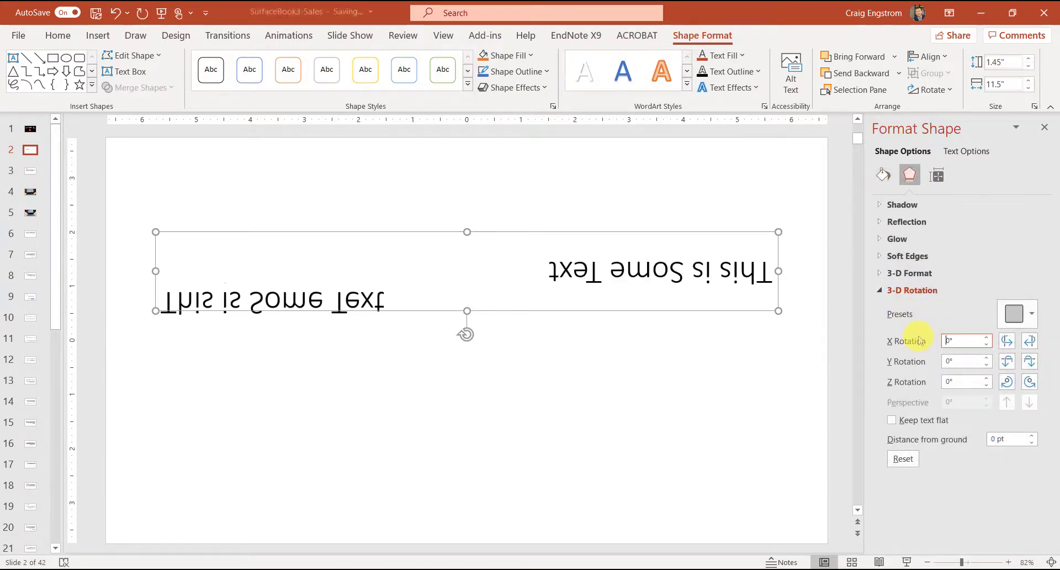
- Flip the upper "This is Some Text" copy vertically so it reads normally, and close the formatting pane
{"action": "left_click", "coordinate": [930, 89]}
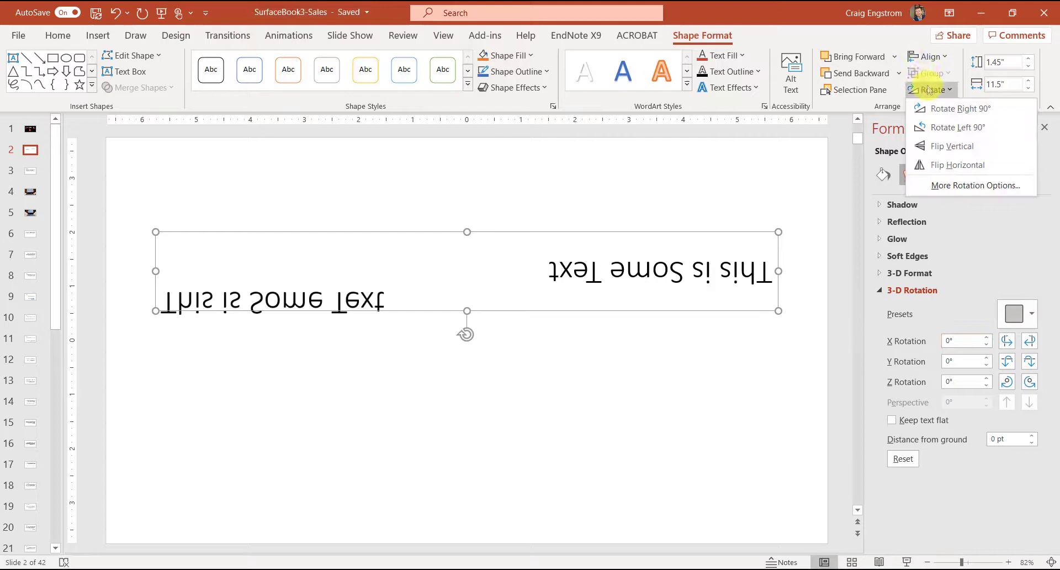
{"action": "left_click", "coordinate": [949, 146]}
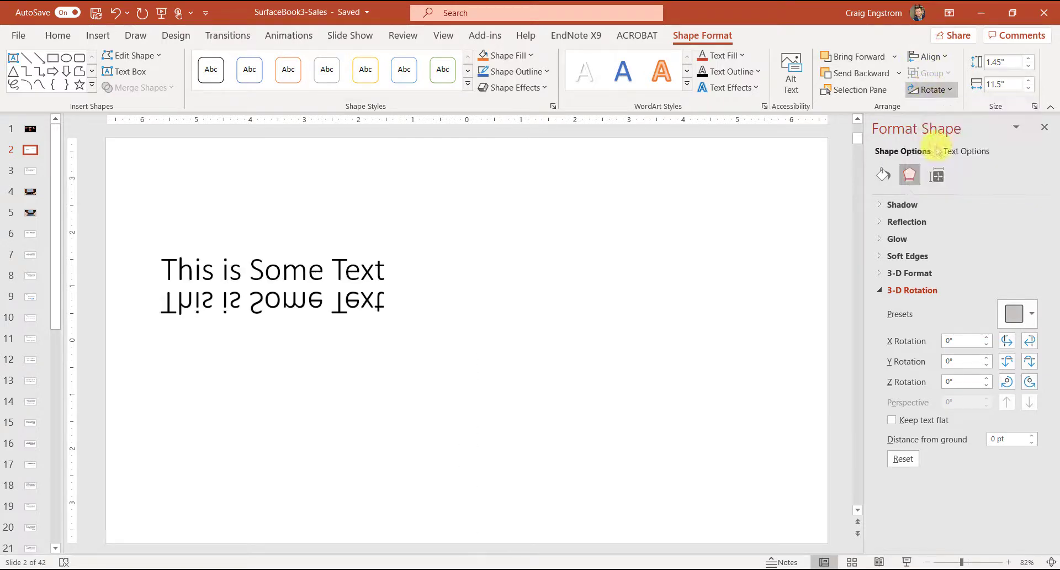
{"action": "left_click", "coordinate": [561, 379]}
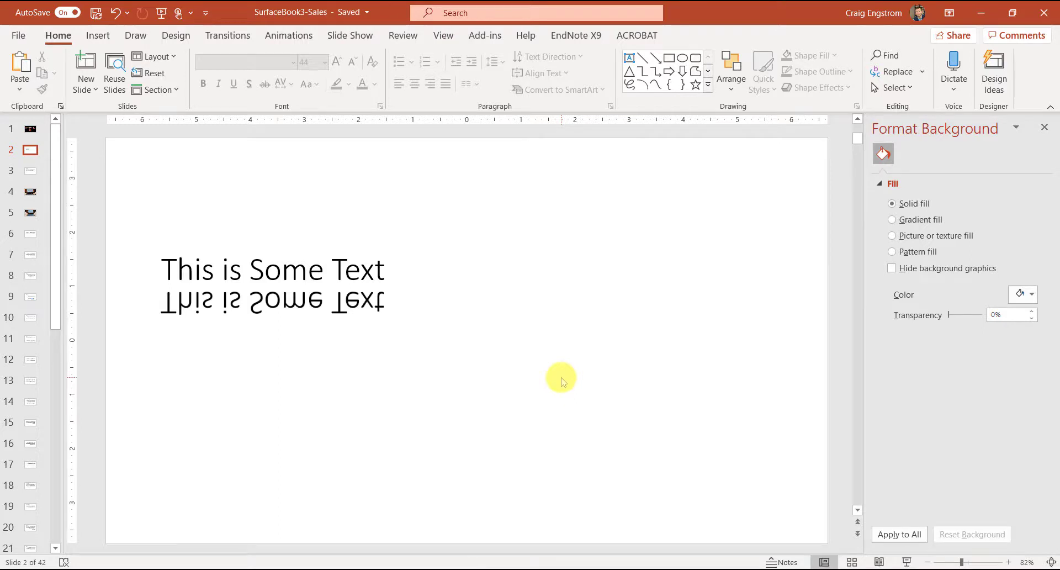
{"action": "left_click", "coordinate": [1044, 127]}
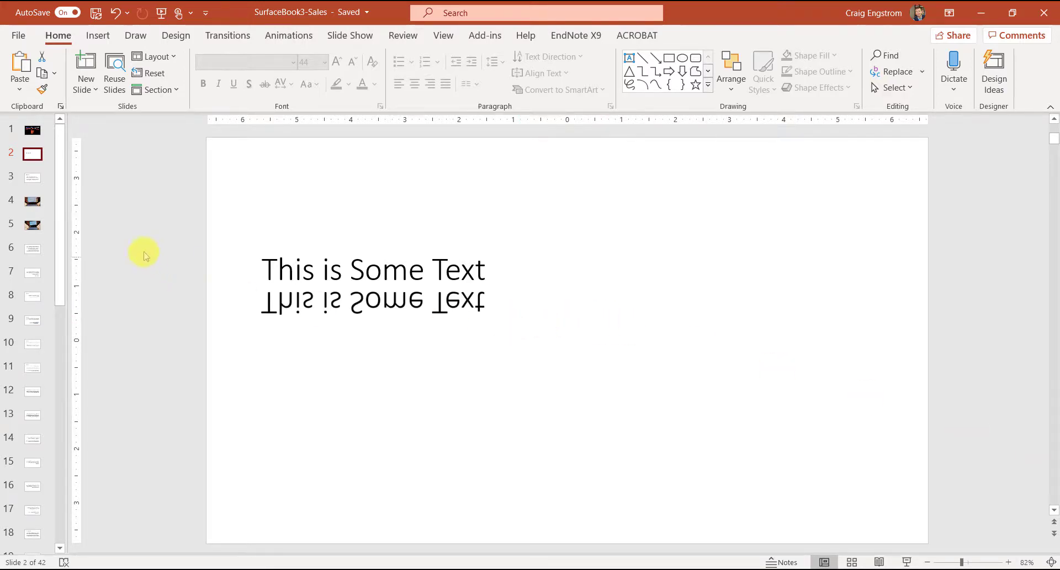
- Review the Welcome slide and slide 4, and look through the YouTube results about using PowerPoint as a teleprompter
{"action": "left_click", "coordinate": [32, 177]}
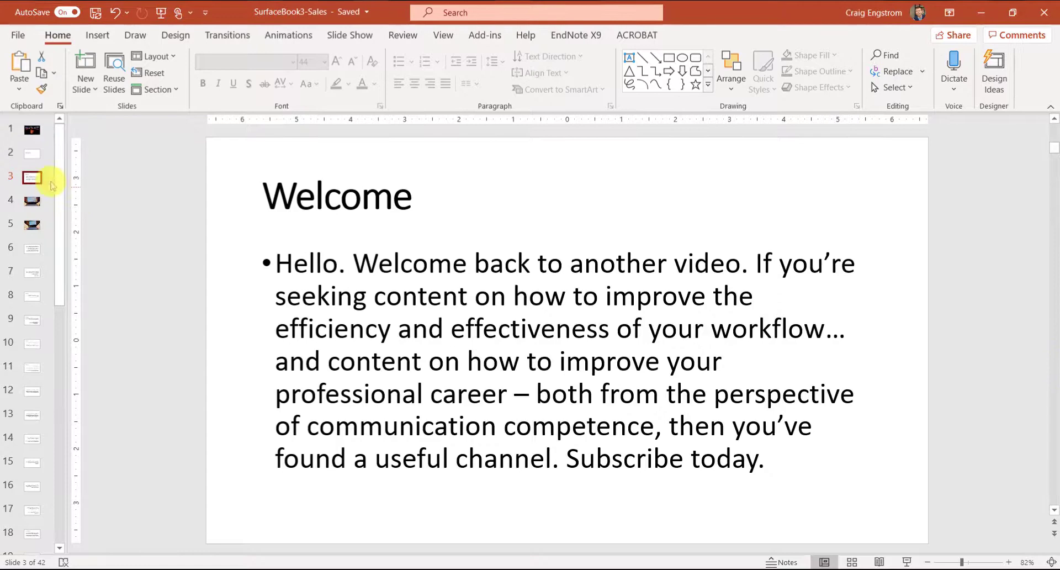
{"action": "left_click", "coordinate": [33, 202]}
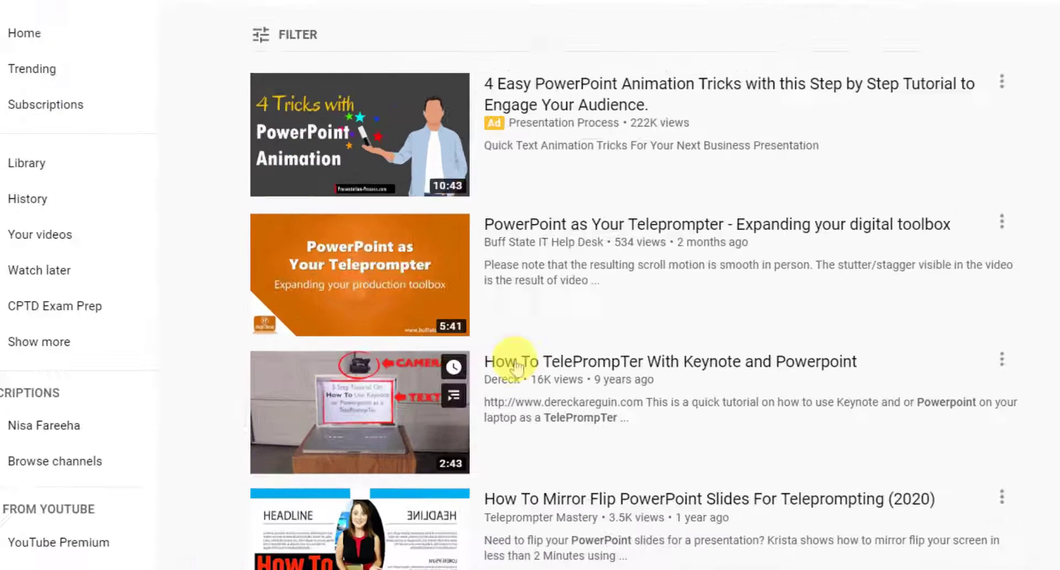
{"action": "mouse_move", "coordinate": [309, 293]}
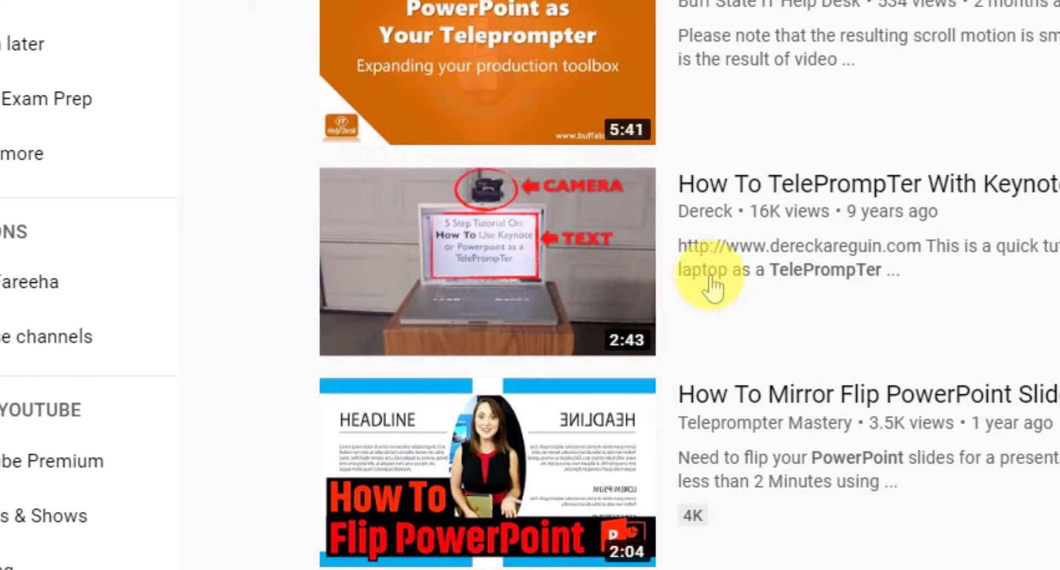
{"action": "mouse_move", "coordinate": [490, 237]}
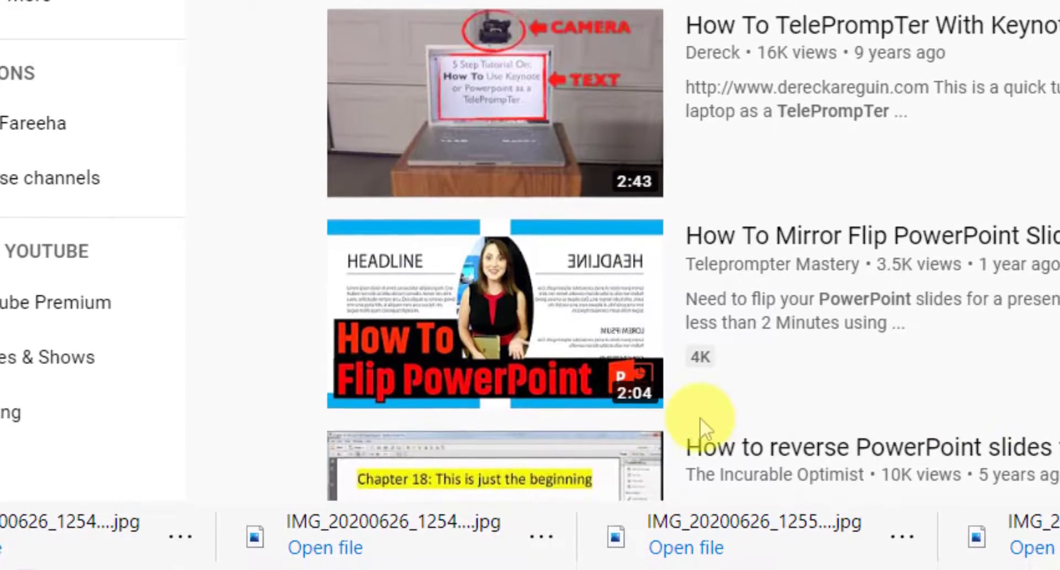
{"action": "mouse_move", "coordinate": [569, 320]}
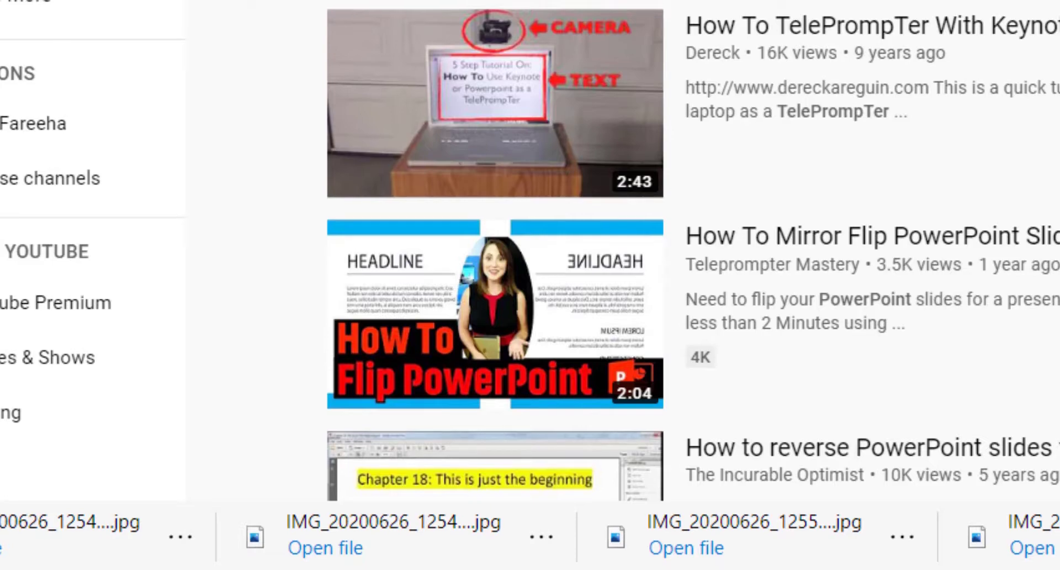
{"action": "scroll", "coordinate": [621, 320], "scroll_direction": "down", "scroll_amount": 5}
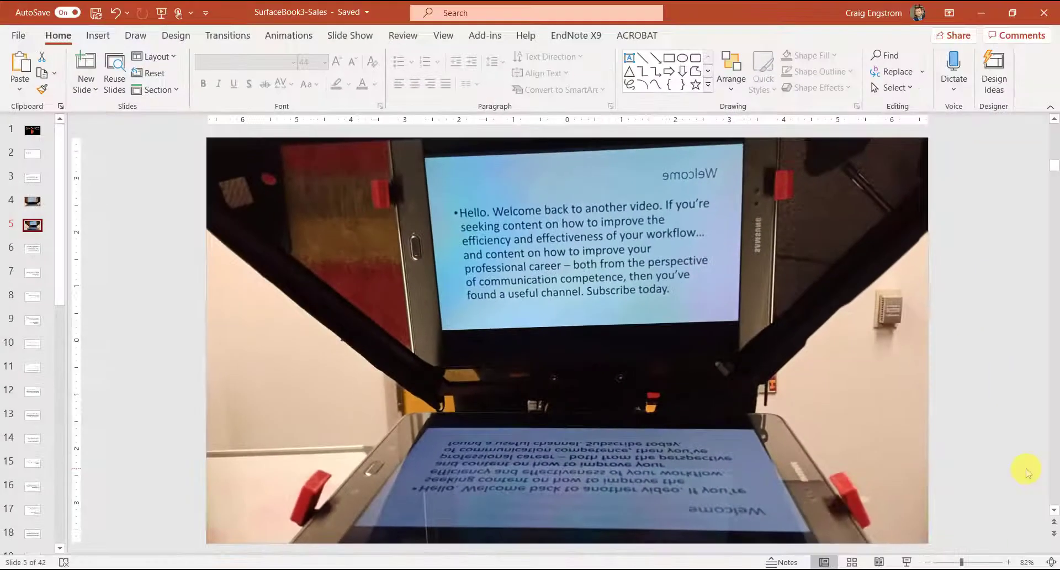
- Set the 3-D X rotation of the body text box on the Welcome slide (slide 3) to 180°
{"action": "left_click", "coordinate": [26, 185]}
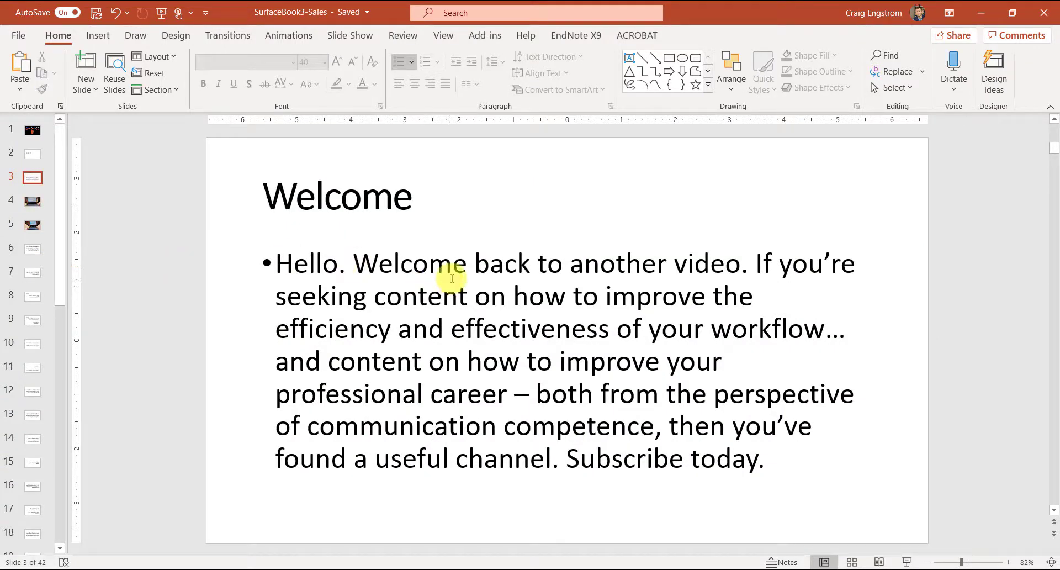
{"action": "left_click", "coordinate": [448, 278]}
{"action": "right_click", "coordinate": [443, 245]}
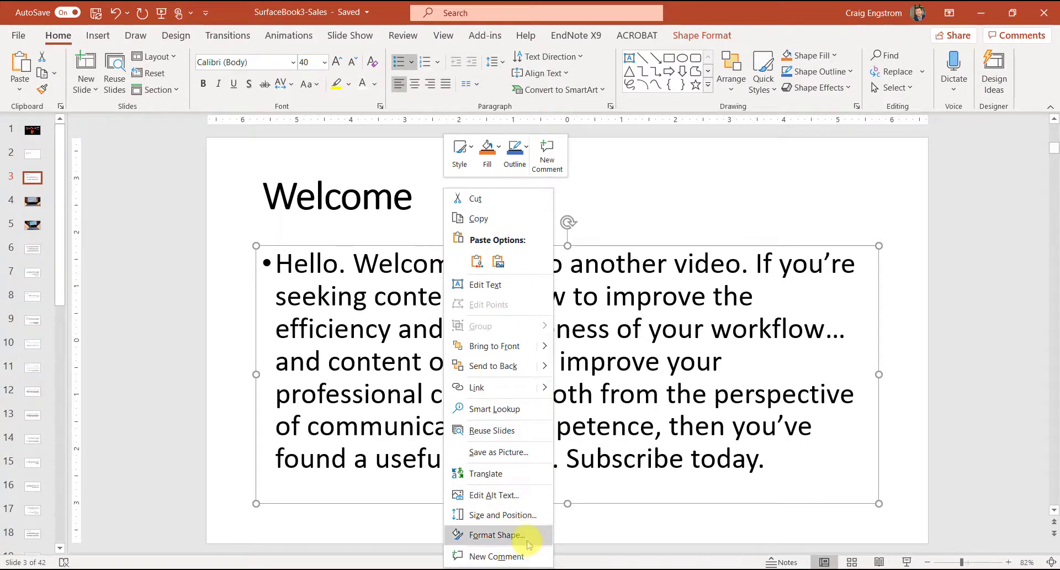
{"action": "left_click", "coordinate": [527, 535]}
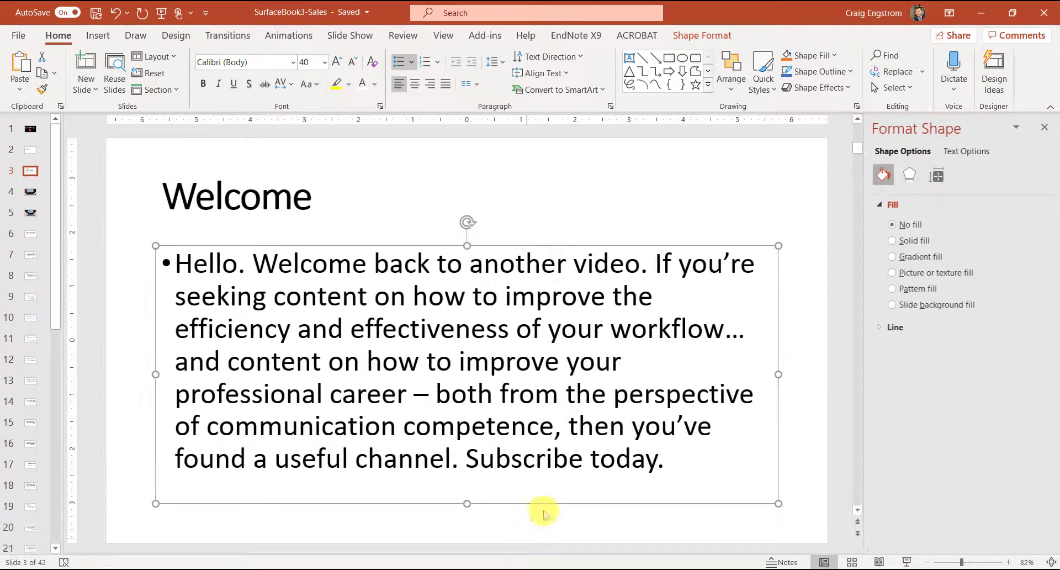
{"action": "left_click", "coordinate": [910, 175]}
{"action": "left_click", "coordinate": [946, 341]}
{"action": "type", "text": "18"}
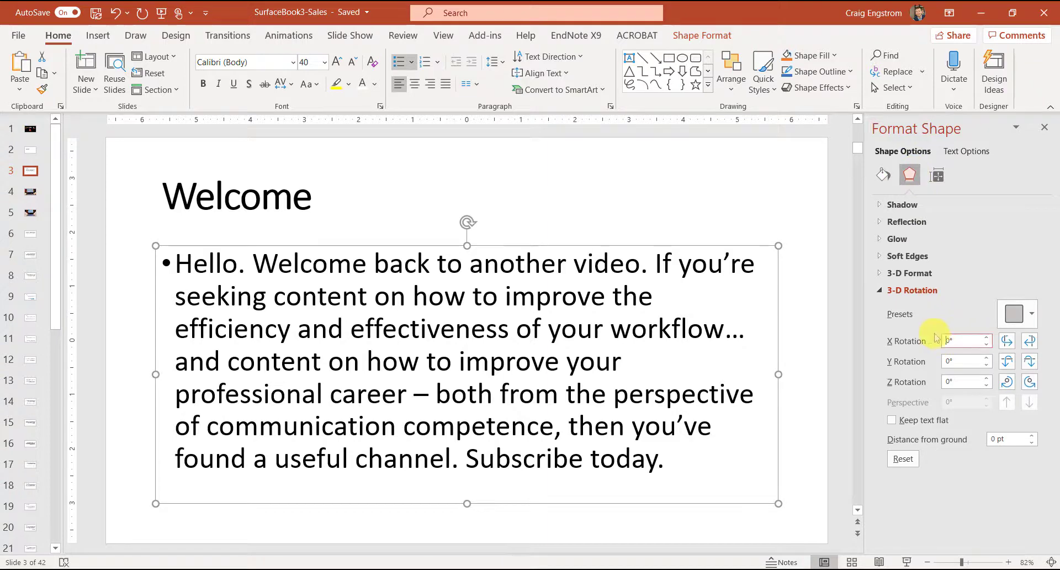
{"action": "key", "text": "Return"}
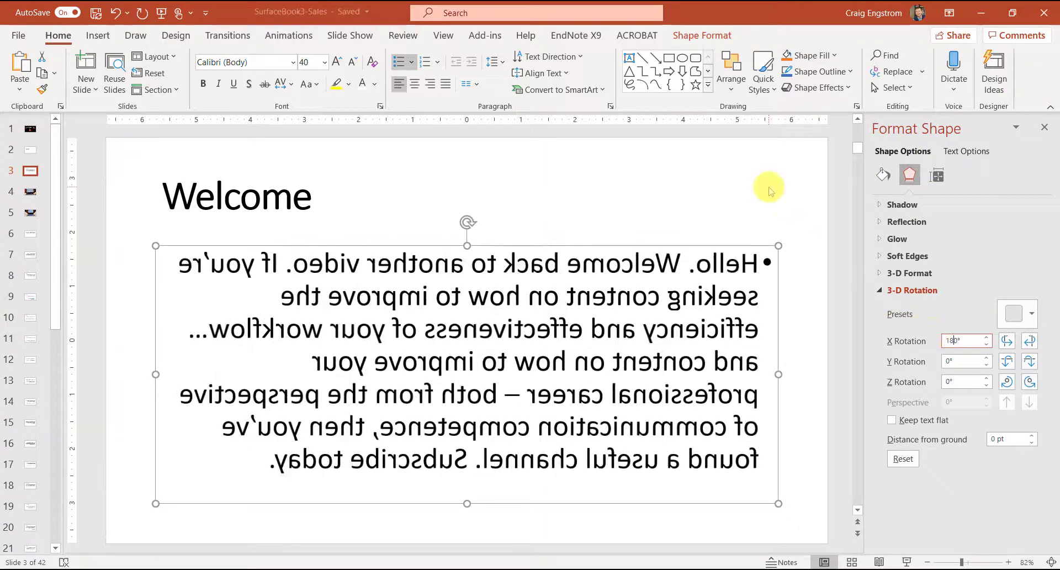
{"action": "left_click", "coordinate": [769, 188]}
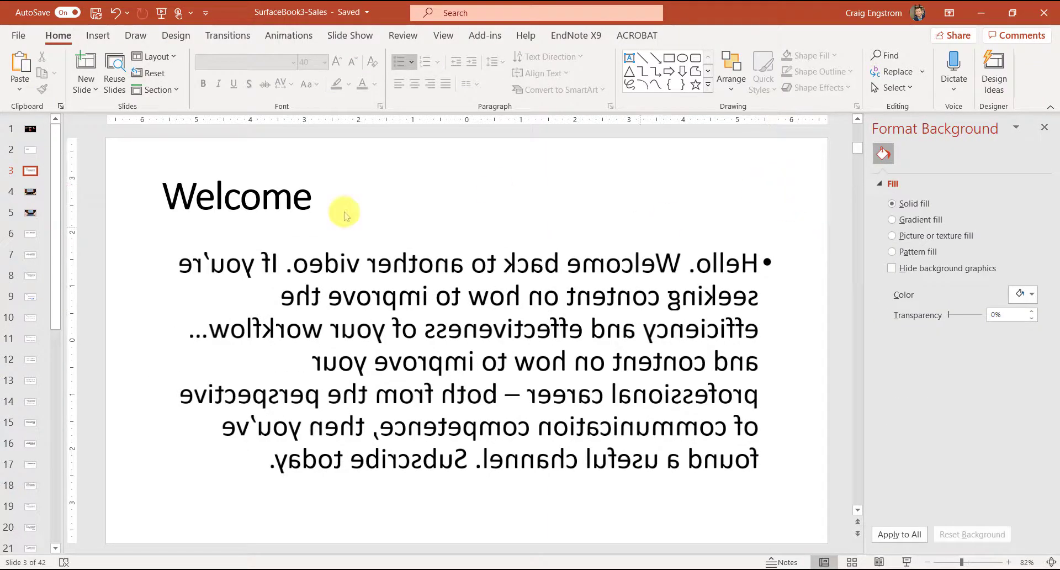
- View the teleprompter photo on slide 5 to compare the reflected text with its source
{"action": "left_click", "coordinate": [28, 213]}
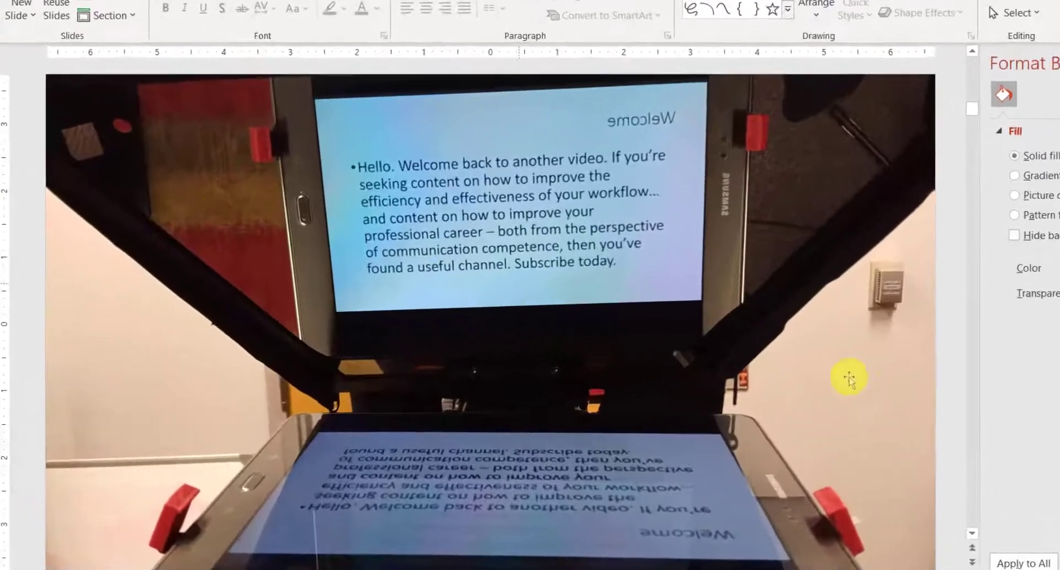